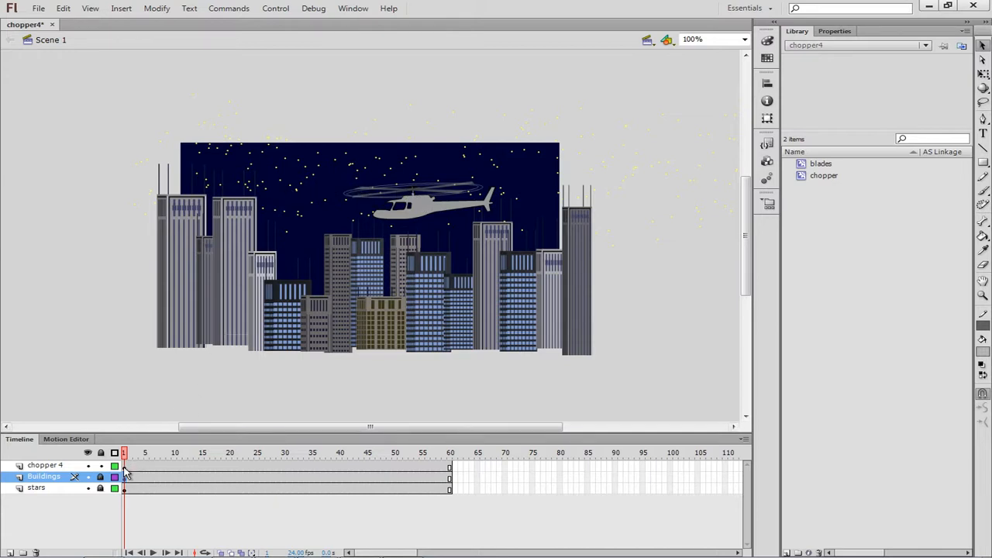
Step: Convert all the artwork on the chopper 4 layer's first frame into a Movie Clip symbol named helicop
{"action": "left_click", "coordinate": [68, 468]}
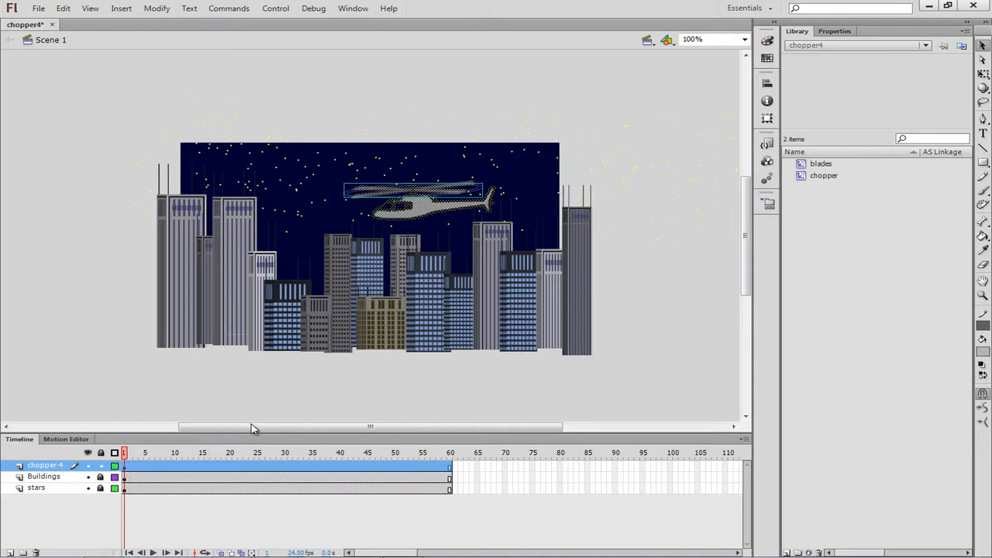
{"action": "left_click", "coordinate": [124, 468]}
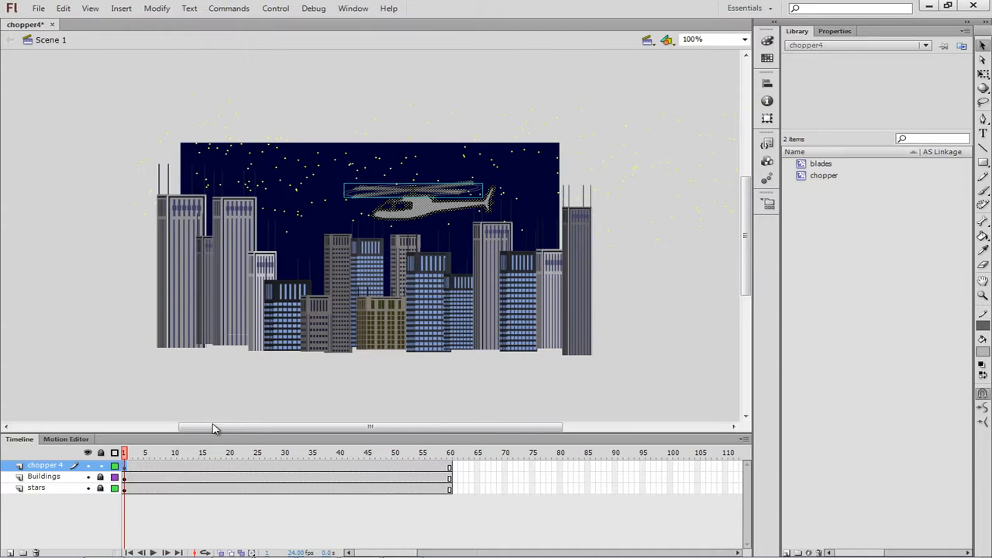
{"action": "left_click", "coordinate": [160, 9]}
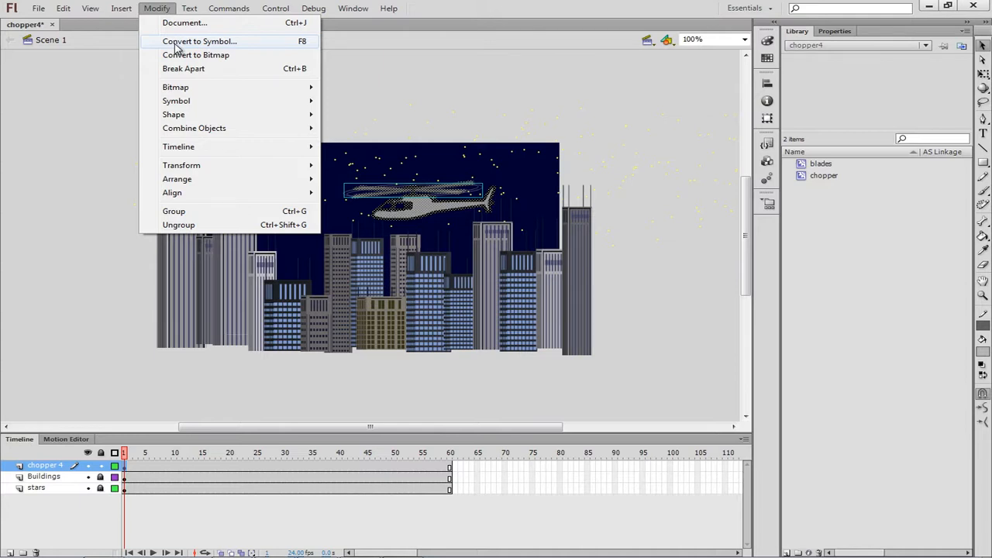
{"action": "left_click", "coordinate": [177, 42]}
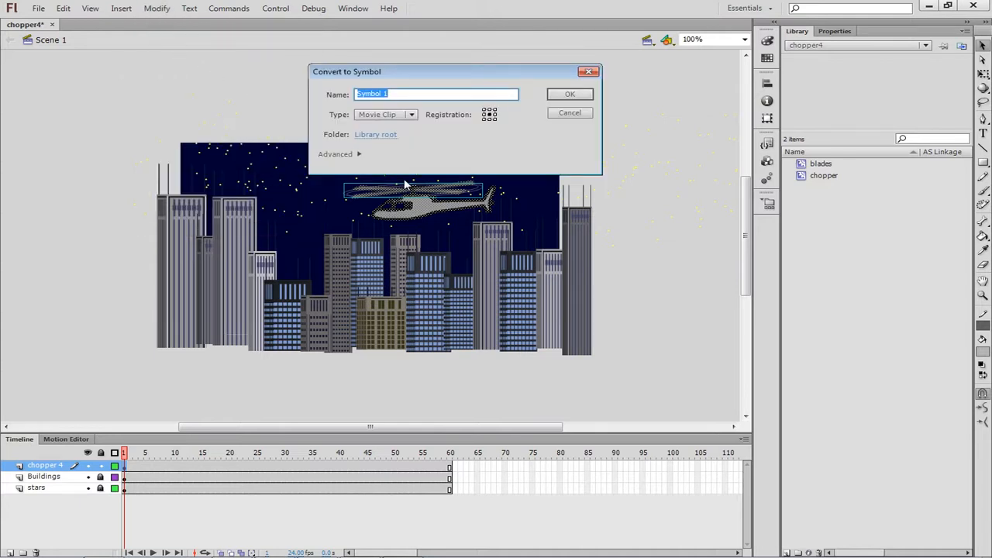
{"action": "type", "text": "helicop"}
{"action": "left_click", "coordinate": [410, 115]}
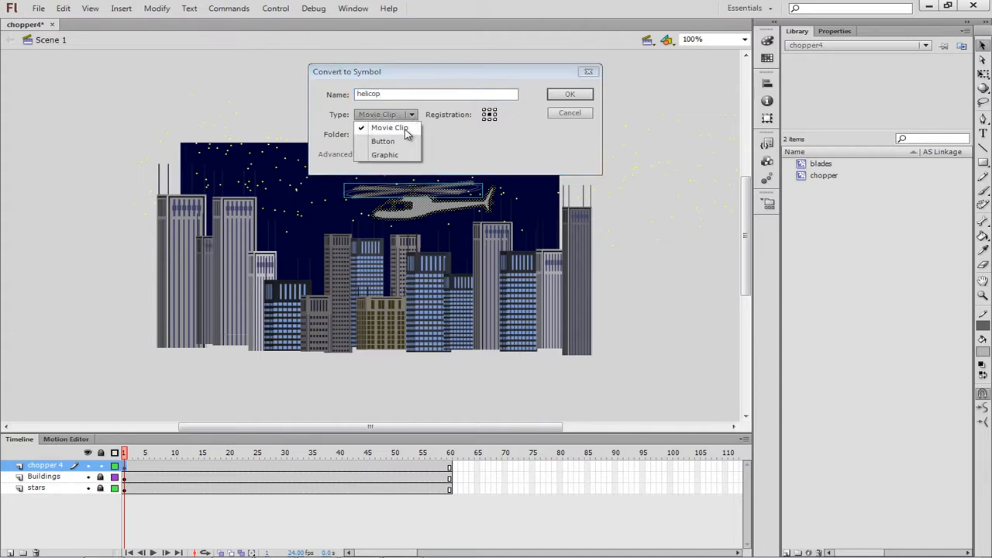
{"action": "left_click", "coordinate": [406, 133]}
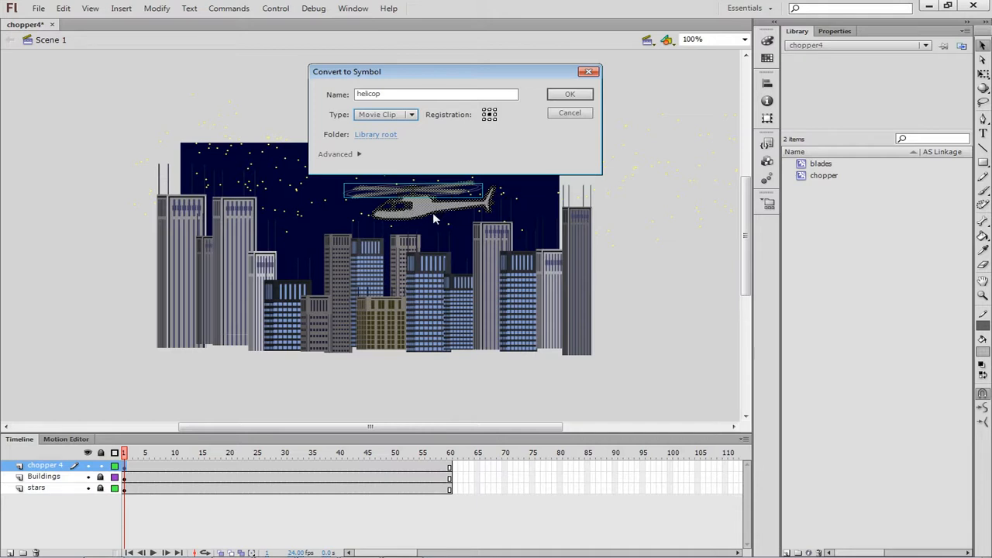
{"action": "left_click", "coordinate": [569, 95]}
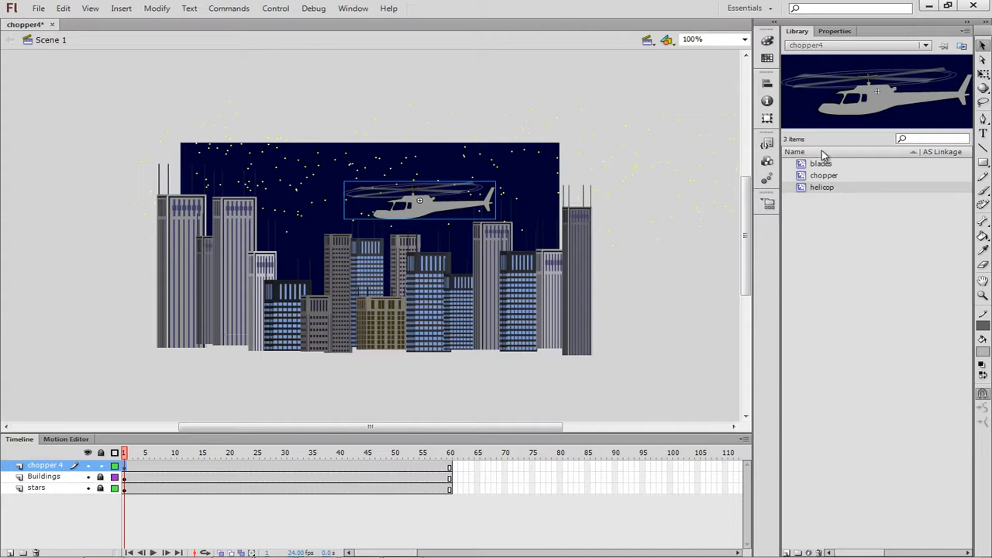
Step: Examine the helicop instance's properties, including its display options, and return to the library
{"action": "left_click", "coordinate": [835, 32]}
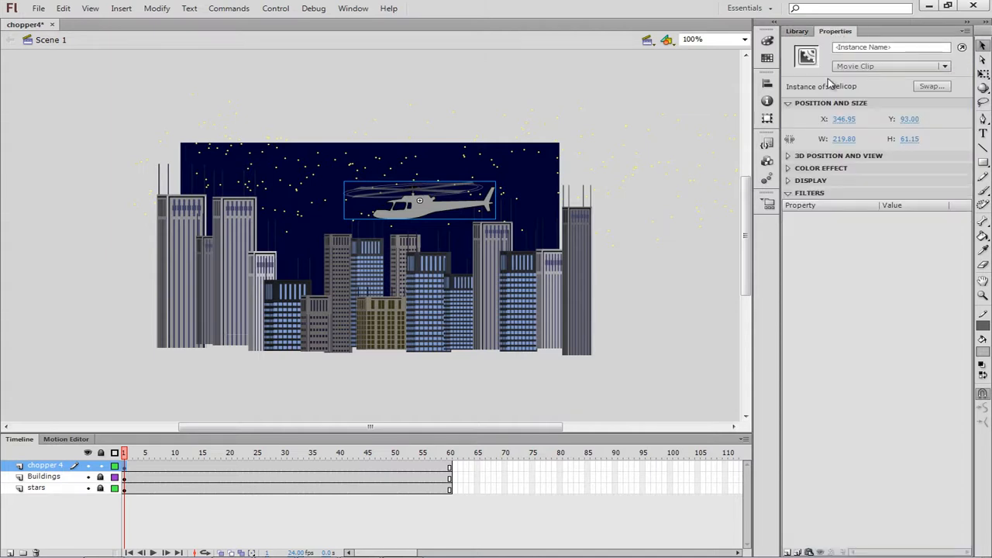
{"action": "left_click", "coordinate": [825, 181]}
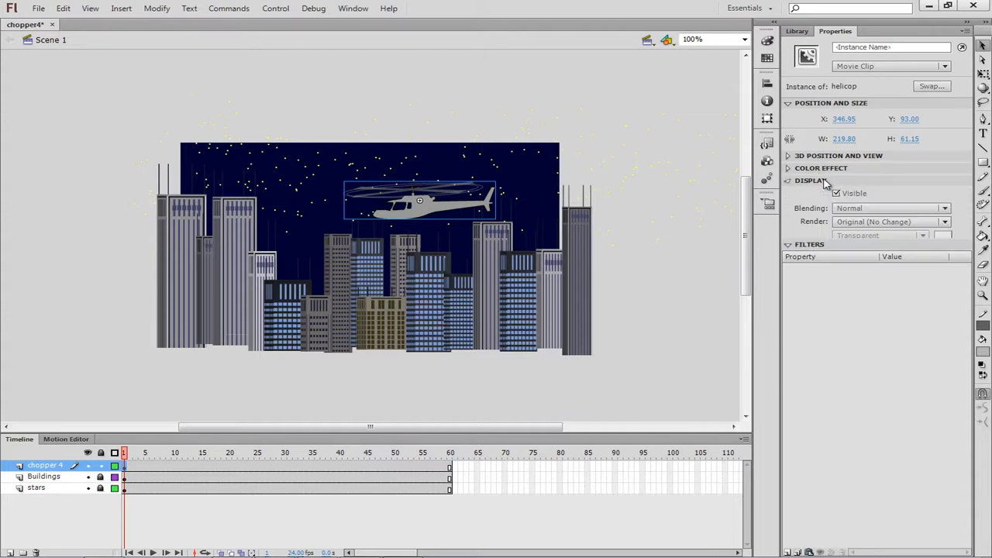
{"action": "left_click", "coordinate": [790, 181]}
{"action": "left_click", "coordinate": [798, 32]}
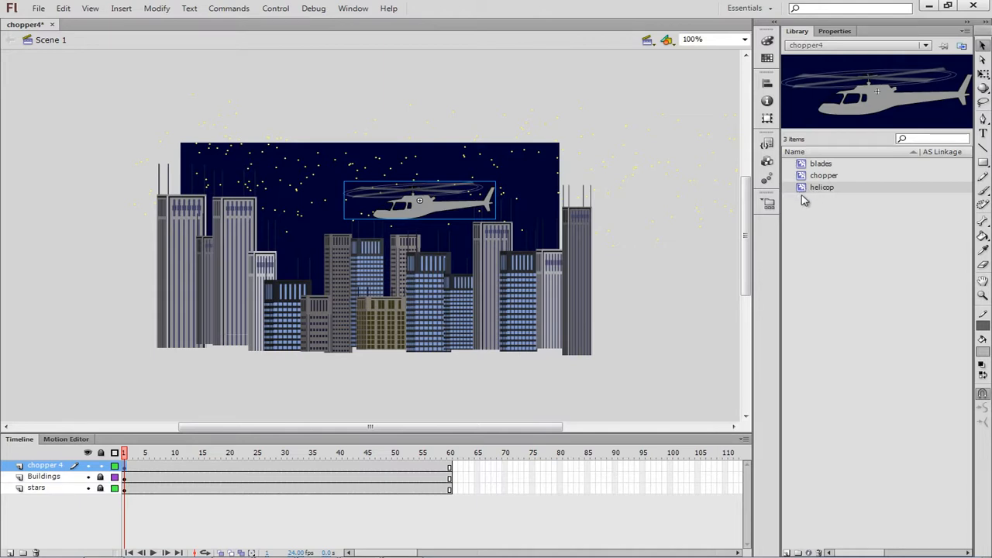
Step: Move the helicopter to the upper-right area of the night sky and apply a motion tween to the chopper 4 layer
{"action": "left_click_drag", "start_coordinate": [806, 191], "coordinate": [588, 260]}
{"action": "left_click_drag", "start_coordinate": [437, 216], "coordinate": [489, 179]}
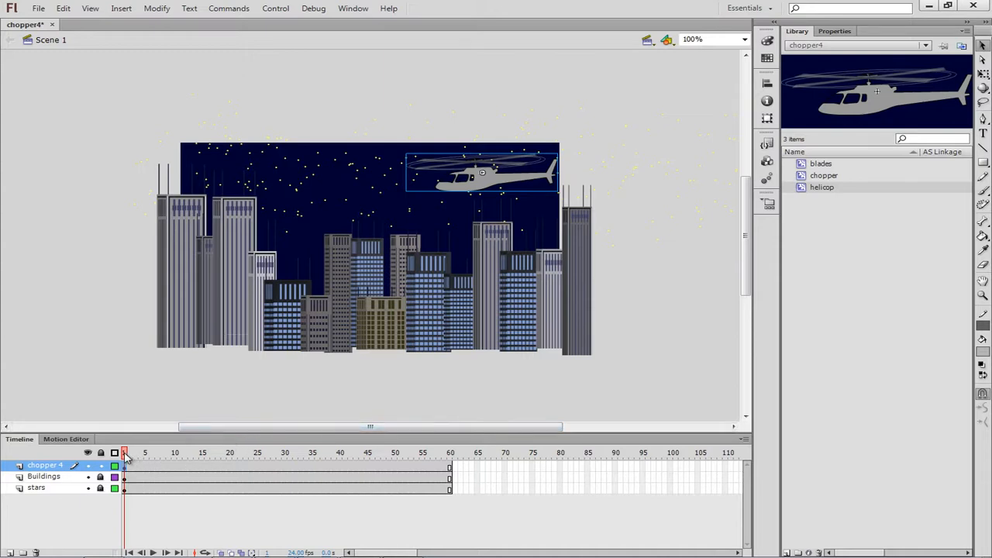
{"action": "left_click_drag", "start_coordinate": [124, 455], "coordinate": [449, 468]}
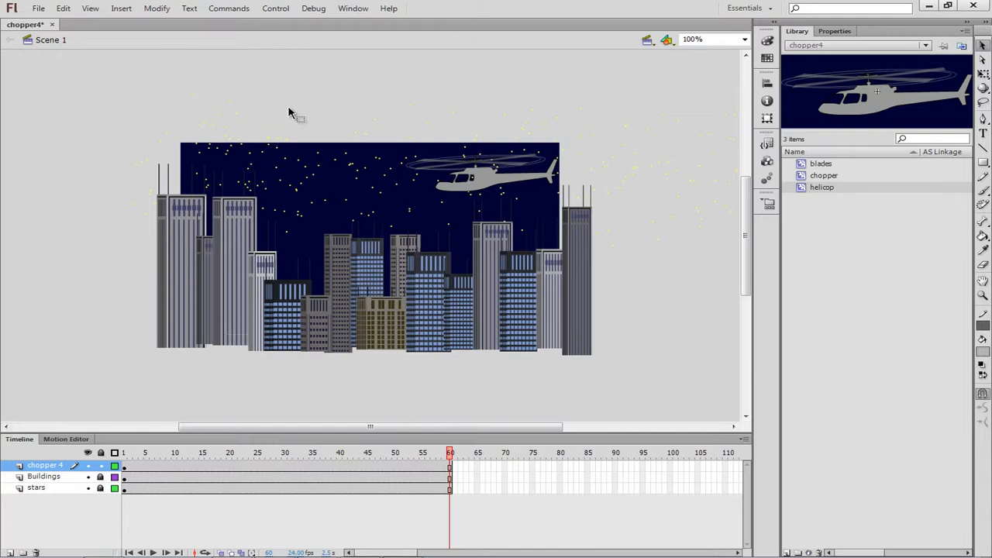
{"action": "left_click", "coordinate": [132, 13]}
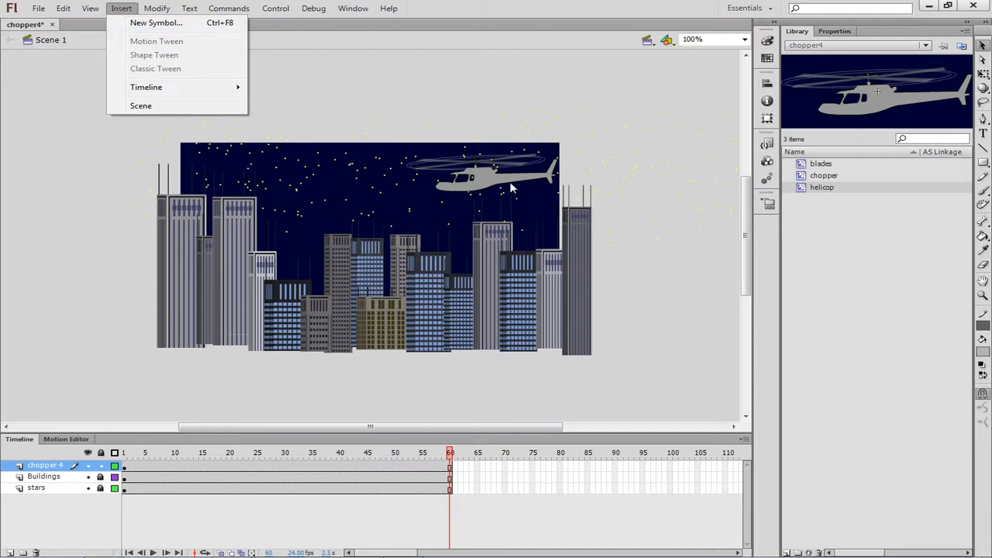
{"action": "left_click", "coordinate": [82, 466]}
{"action": "left_click", "coordinate": [126, 13]}
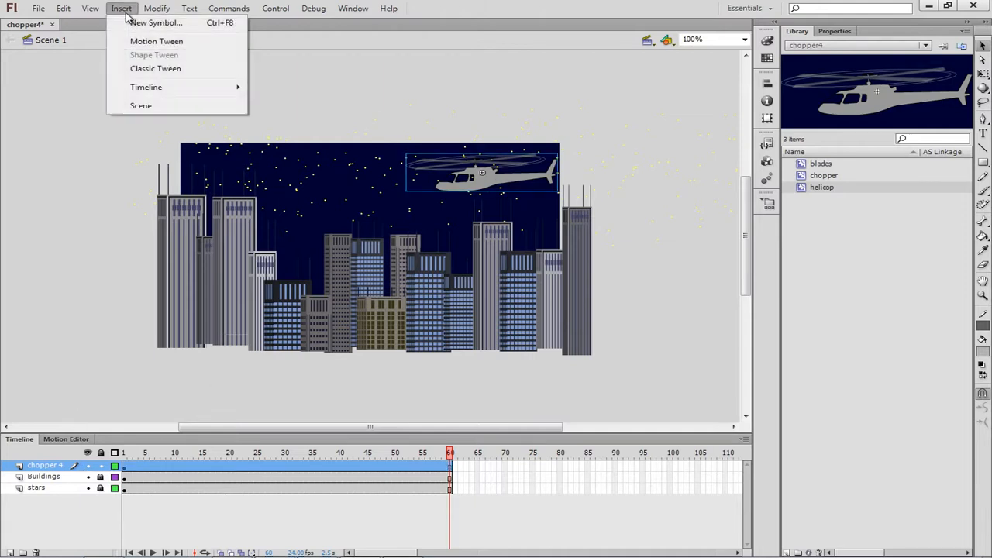
{"action": "left_click", "coordinate": [153, 45]}
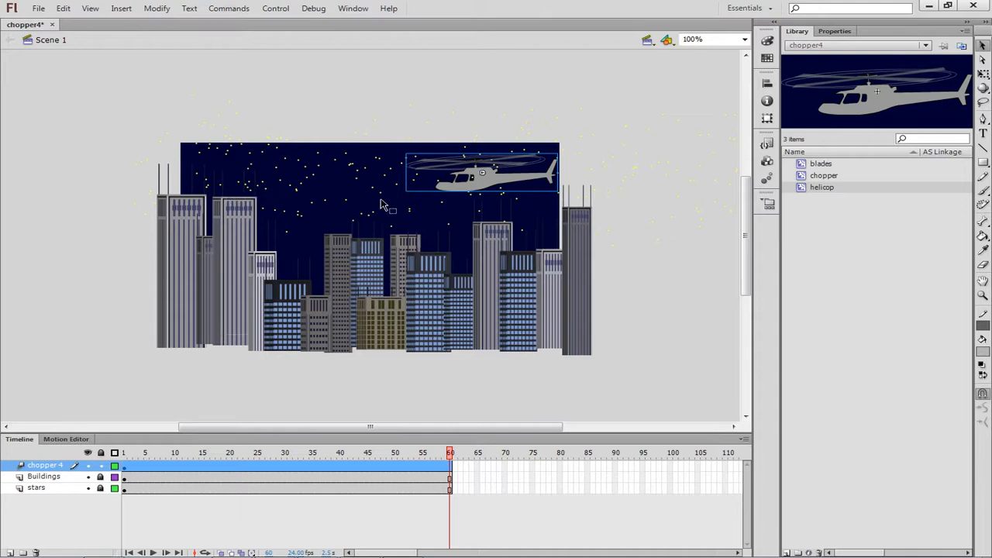
Step: Place the helicopter at the upper right of the sky on frame 1 and straight across at the upper left on frame 60
{"action": "left_click", "coordinate": [128, 481]}
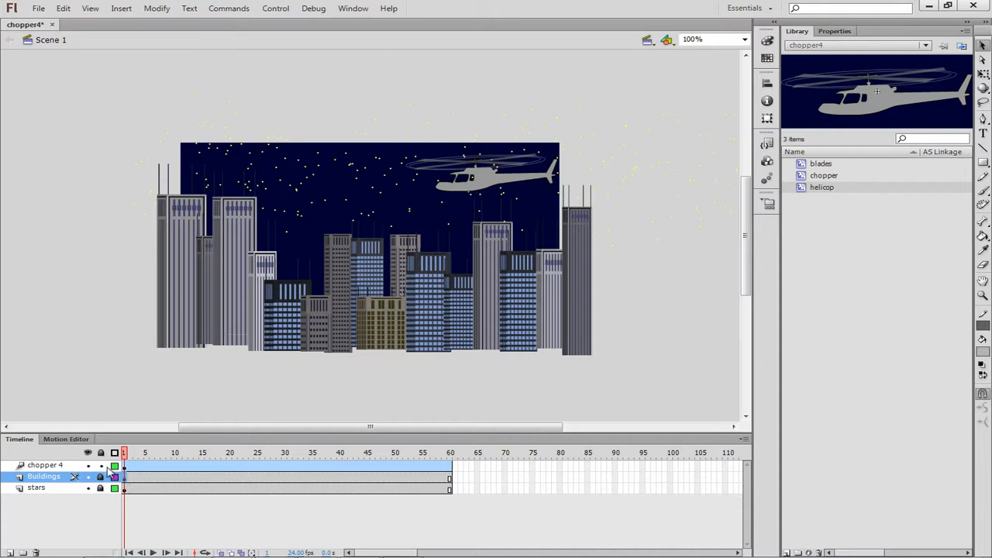
{"action": "left_click", "coordinate": [75, 466]}
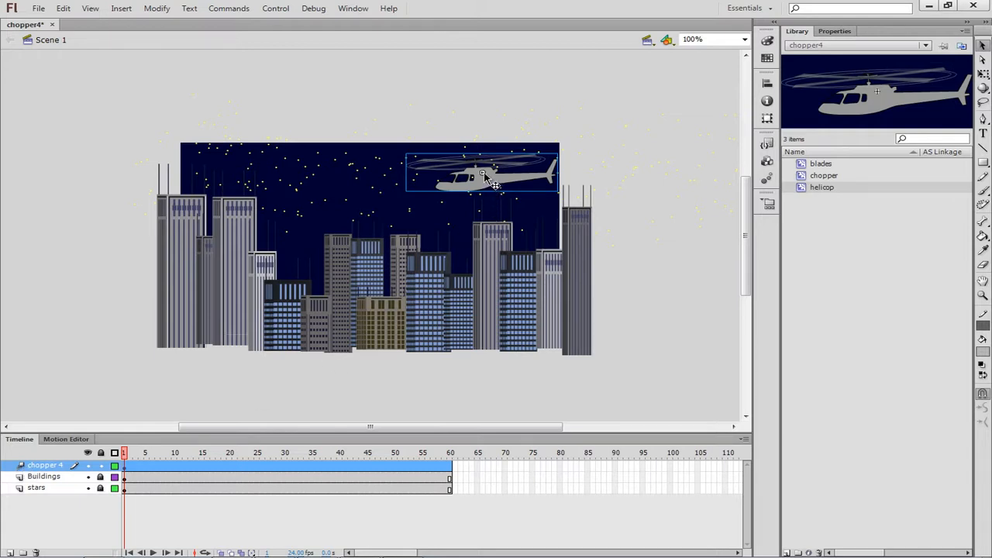
{"action": "left_click_drag", "start_coordinate": [487, 177], "coordinate": [273, 159]}
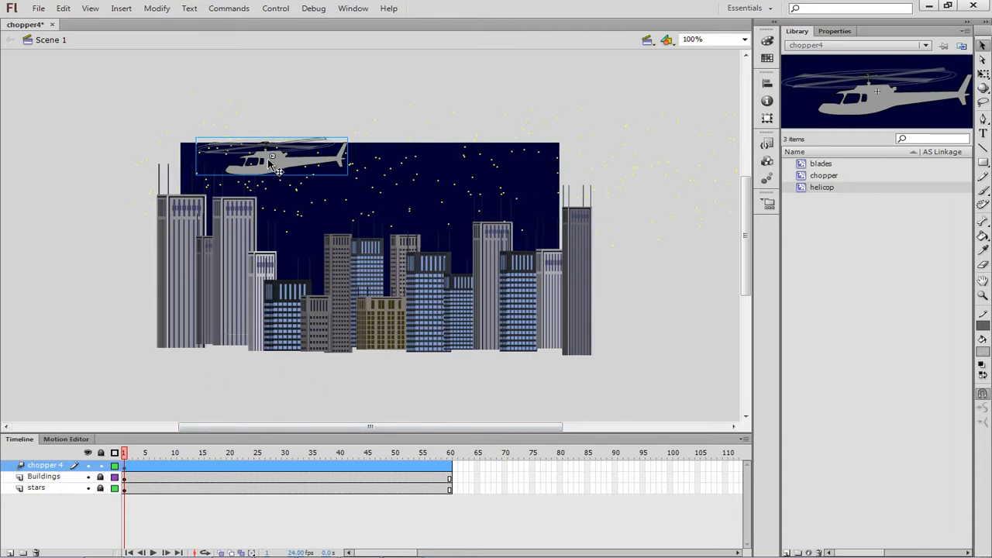
{"action": "left_click_drag", "start_coordinate": [280, 165], "coordinate": [493, 175]}
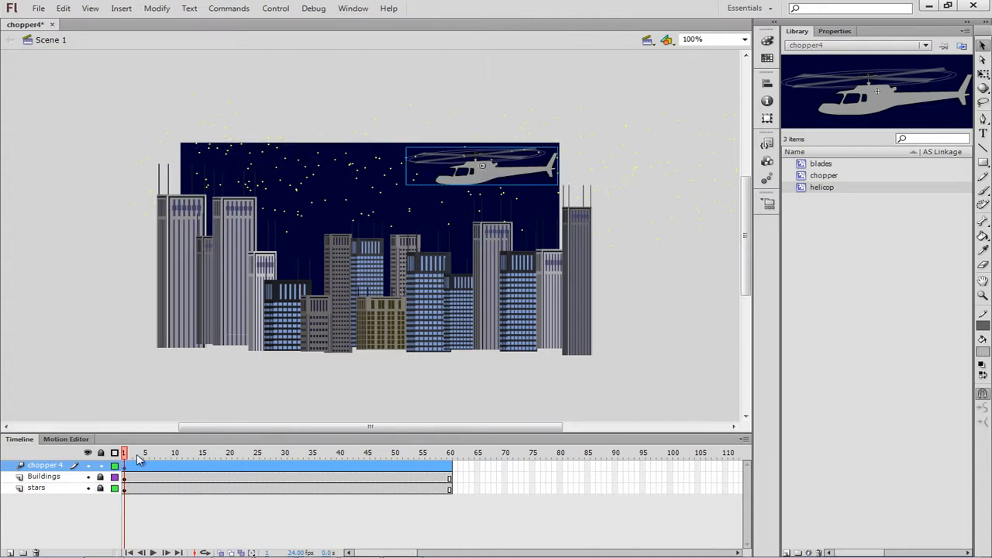
{"action": "left_click_drag", "start_coordinate": [138, 459], "coordinate": [452, 475]}
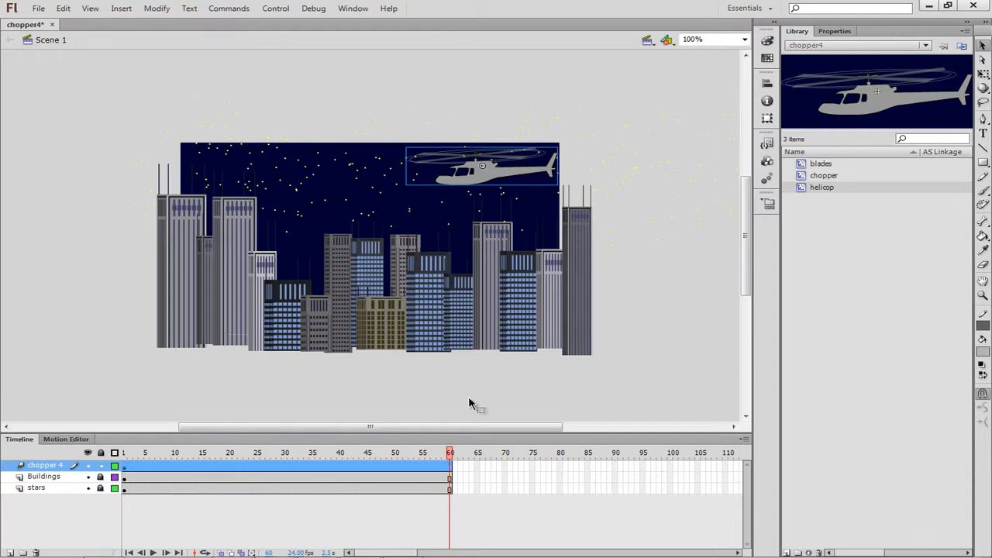
{"action": "left_click_drag", "start_coordinate": [485, 171], "coordinate": [272, 171]}
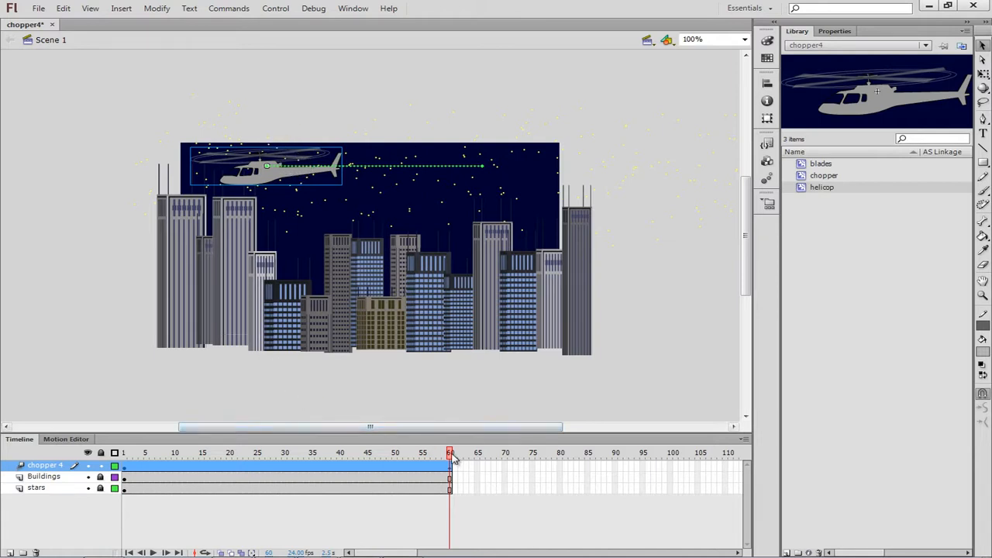
Step: Preview the helicopter's motion by scrubbing back from frame 60 and playing the timeline
{"action": "left_click_drag", "start_coordinate": [451, 458], "coordinate": [368, 465]}
{"action": "key", "text": "Return"}
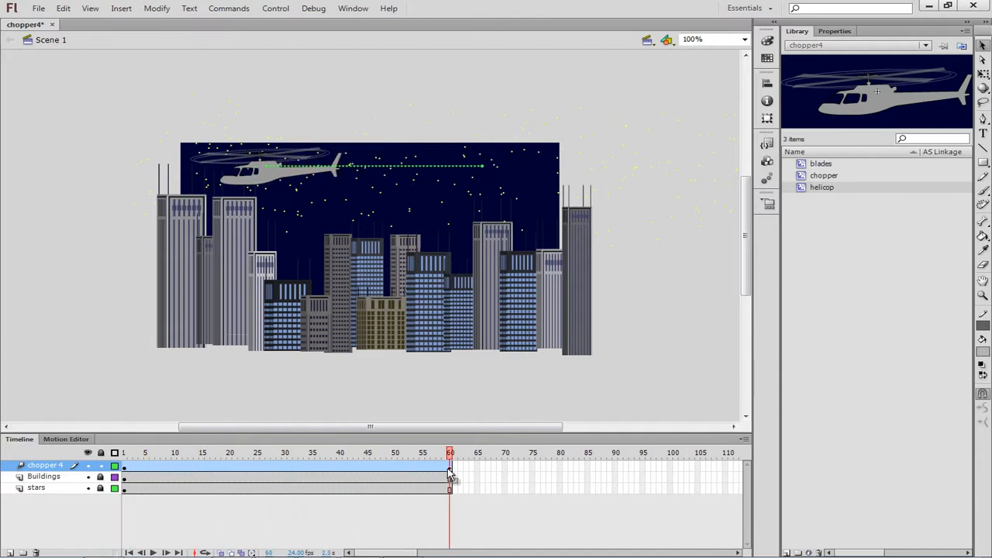
{"action": "left_click", "coordinate": [279, 10]}
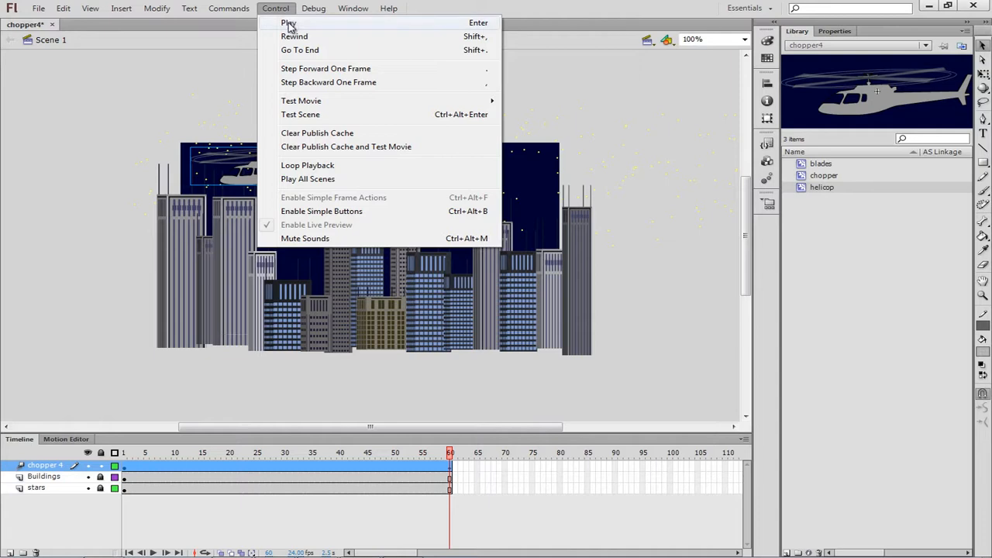
{"action": "left_click", "coordinate": [288, 23]}
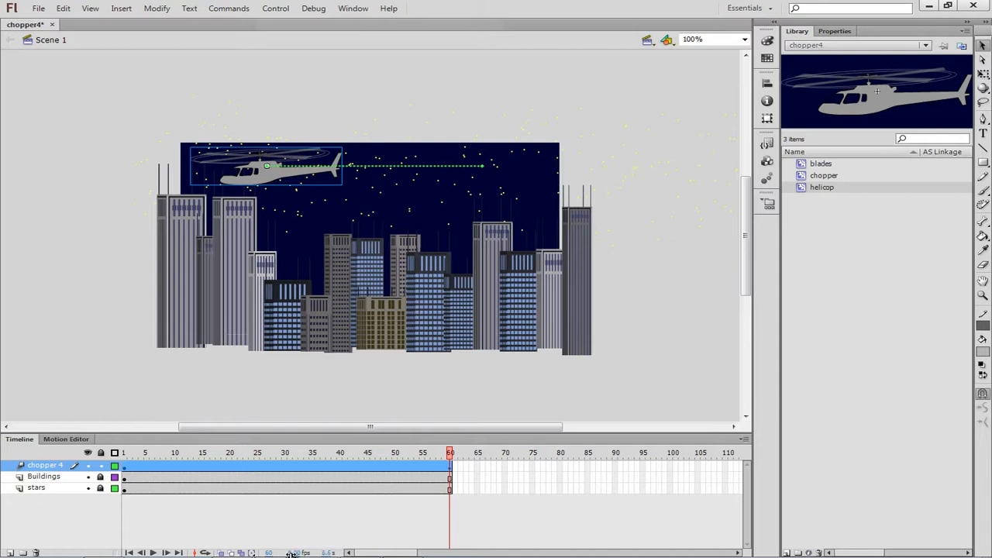
Step: Set the frame rate to 9 fps and replay the animation from the first frame
{"action": "left_click", "coordinate": [283, 9]}
{"action": "left_click", "coordinate": [285, 36]}
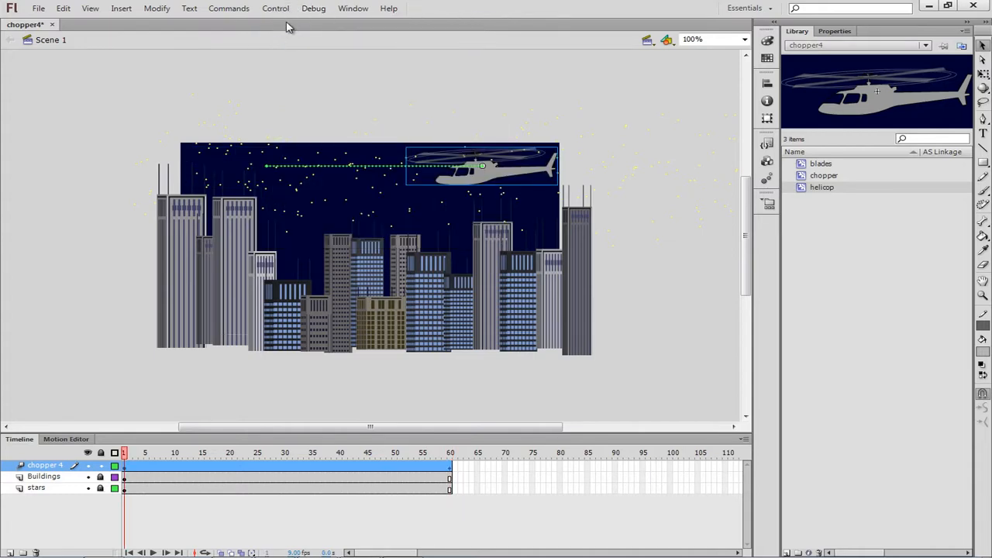
{"action": "left_click", "coordinate": [283, 9]}
{"action": "left_click", "coordinate": [287, 24]}
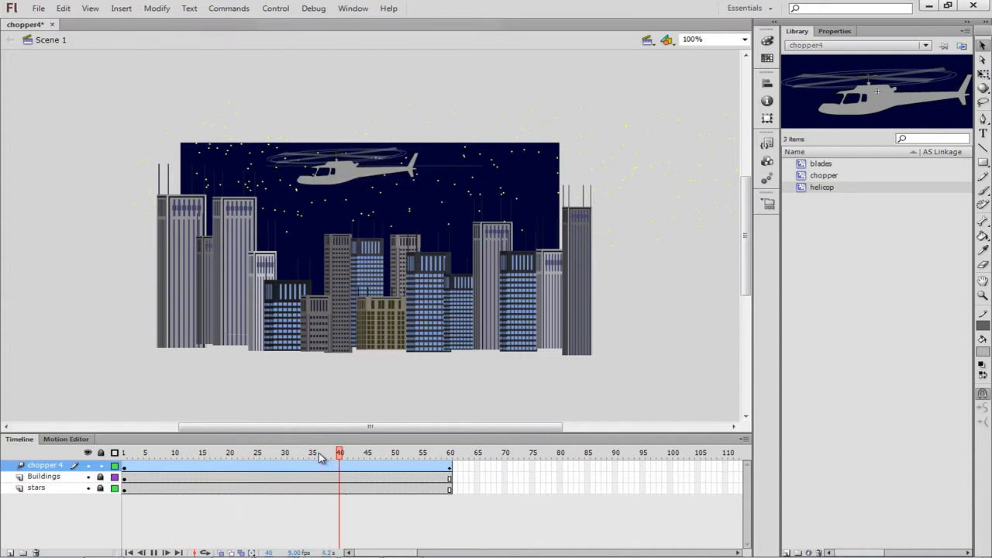
{"action": "mouse_move", "coordinate": [270, 556]}
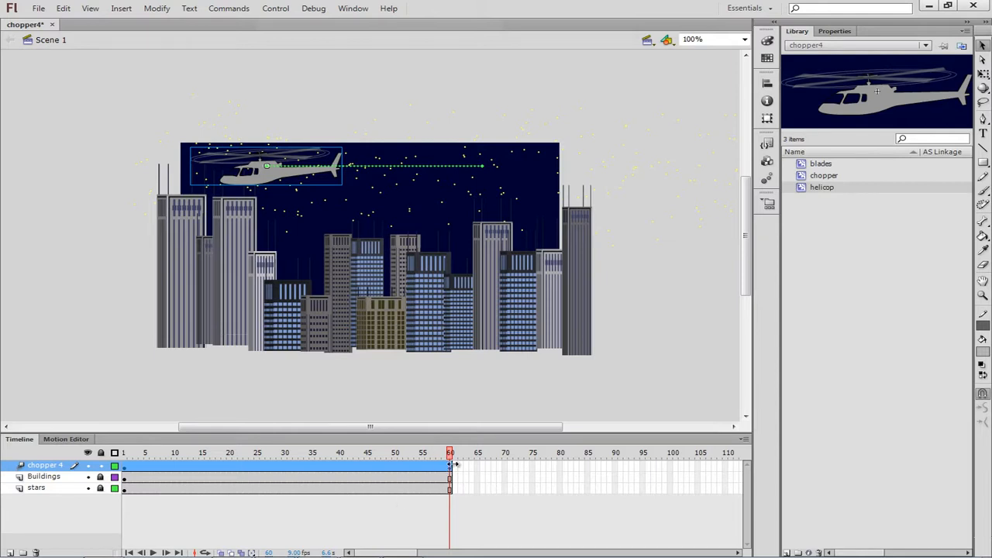
Step: Shorten the chopper 4 tween span to end at frame 26 and play the timeline
{"action": "left_click_drag", "start_coordinate": [451, 465], "coordinate": [263, 467]}
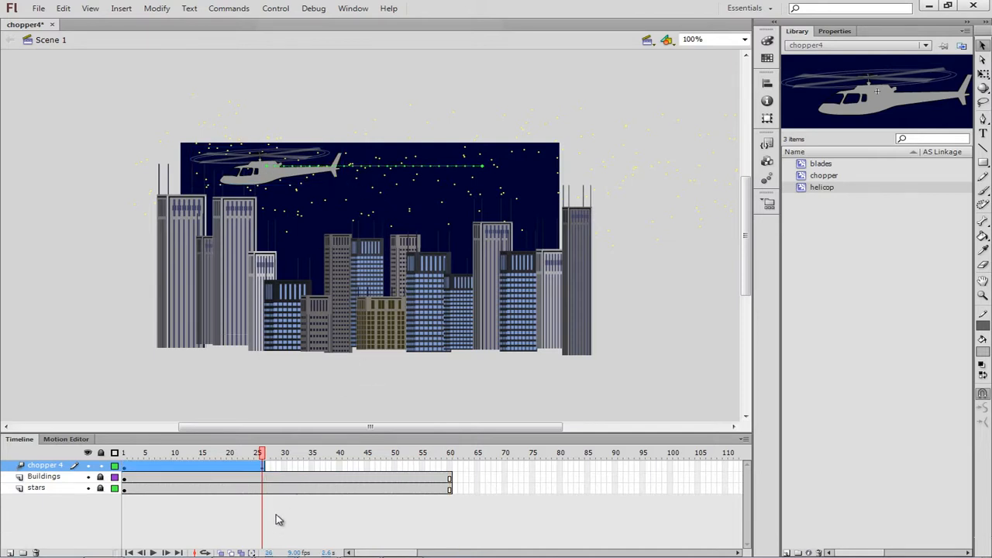
{"action": "left_click", "coordinate": [154, 553]}
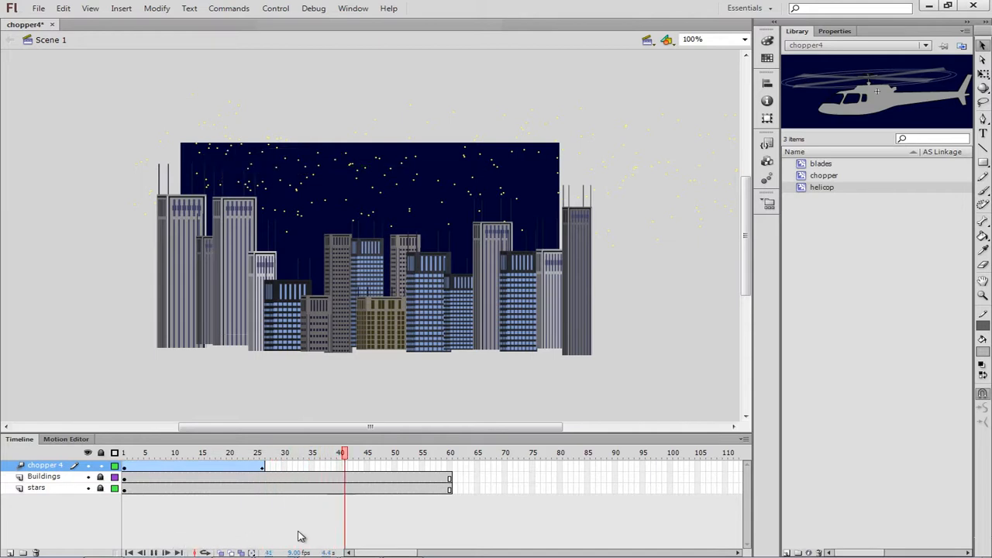
{"action": "left_click", "coordinate": [264, 469]}
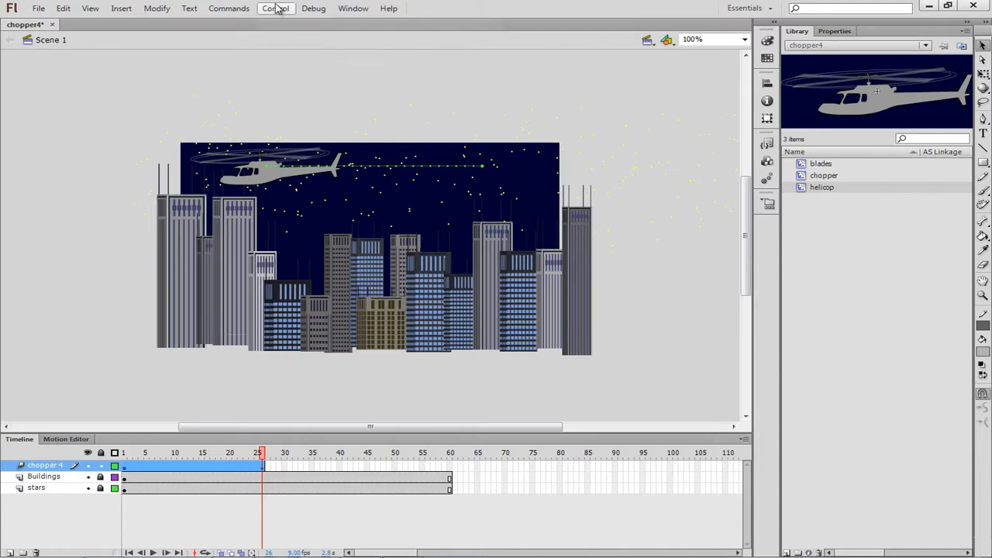
{"action": "left_click", "coordinate": [276, 8]}
{"action": "left_click", "coordinate": [285, 21]}
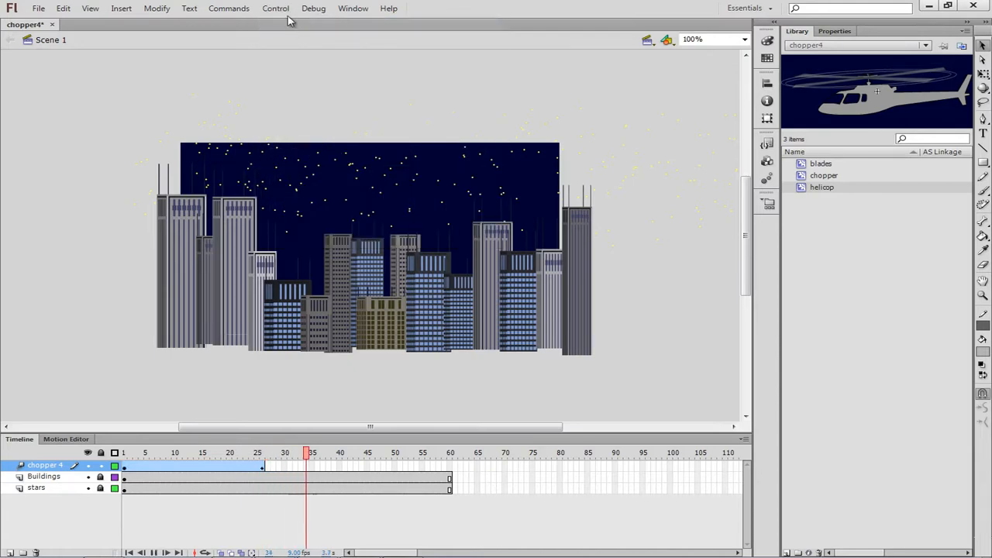
Step: Rewind to the first frame and play the shortened helicopter flight again
{"action": "left_click", "coordinate": [276, 8]}
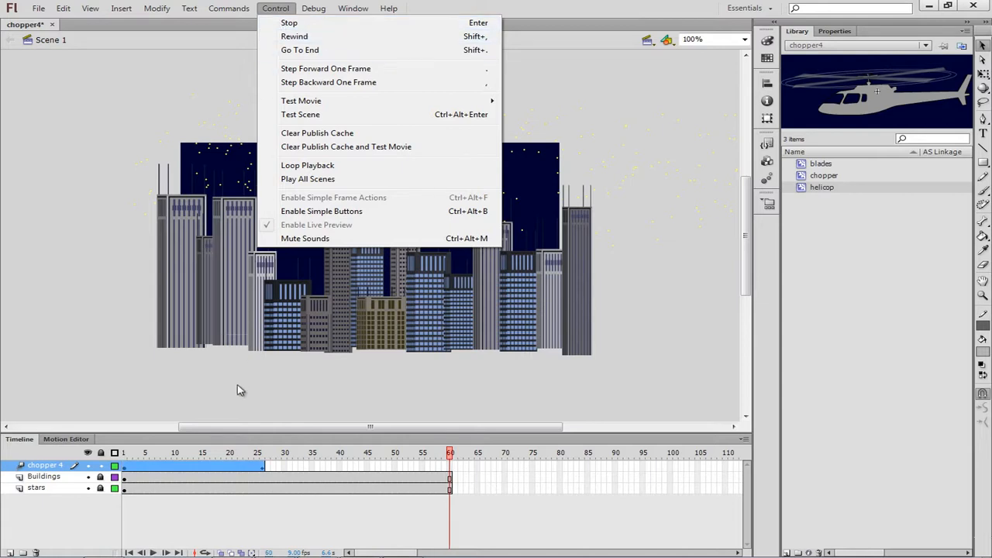
{"action": "left_click", "coordinate": [299, 38]}
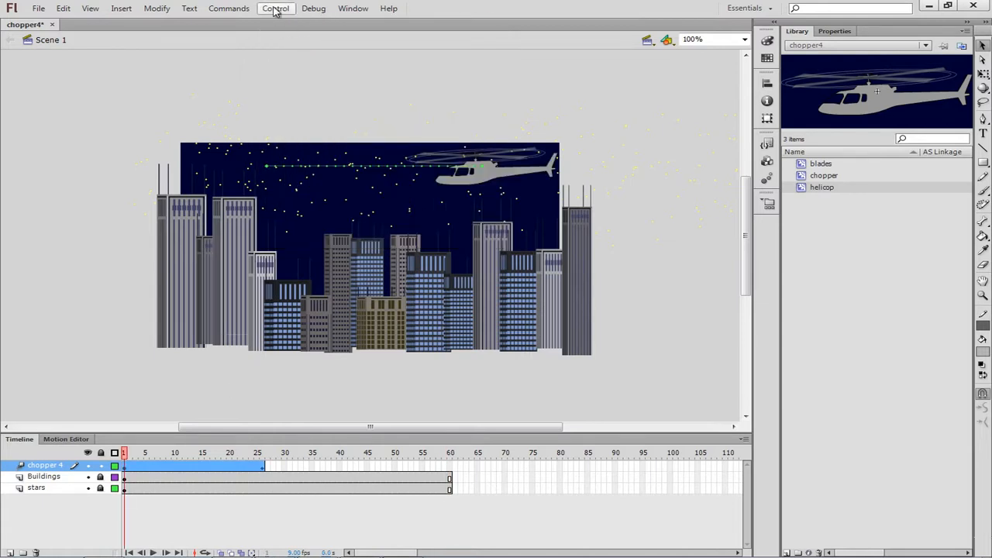
{"action": "left_click", "coordinate": [275, 11]}
{"action": "left_click", "coordinate": [284, 22]}
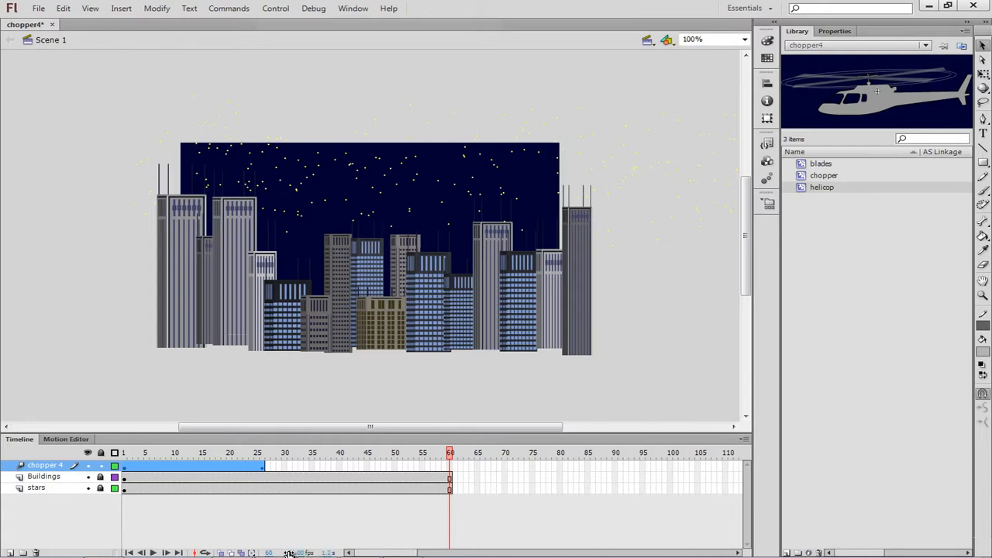
Step: Set the frame rate to 51 fps and replay the helicopter animation from the first frame
{"action": "left_click_drag", "start_coordinate": [293, 553], "coordinate": [340, 552]}
{"action": "left_click", "coordinate": [277, 8]}
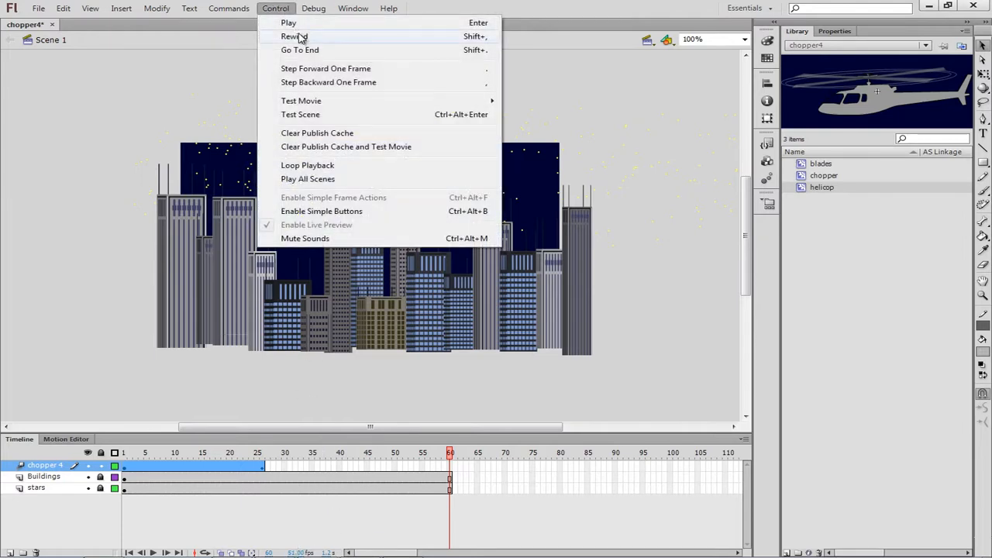
{"action": "left_click", "coordinate": [300, 37]}
{"action": "left_click", "coordinate": [275, 8]}
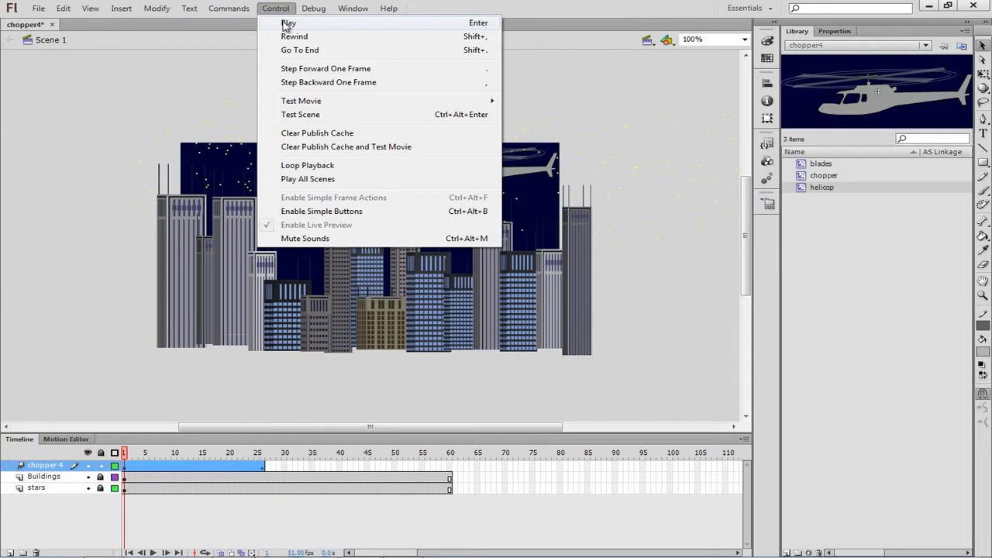
{"action": "left_click", "coordinate": [287, 24]}
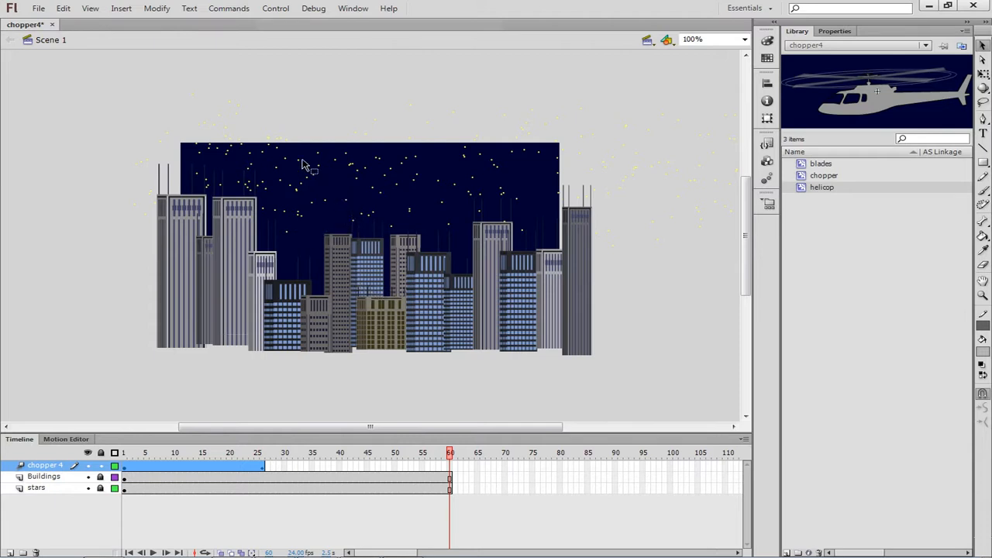
Step: Play the helicopter flight twice at 24 fps, rewinding before the replay, and return to the first frame of the chopper 4 tween
{"action": "left_click", "coordinate": [280, 9]}
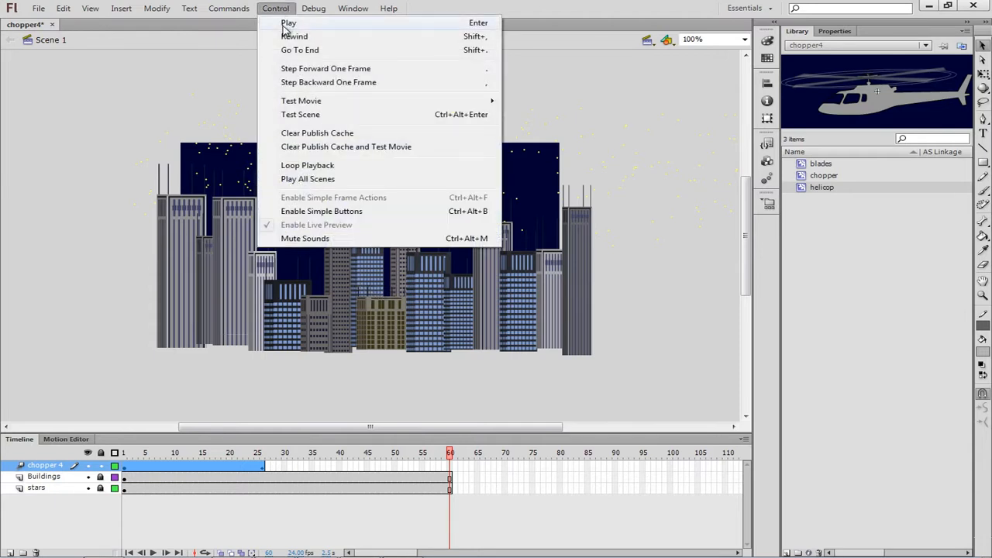
{"action": "left_click", "coordinate": [287, 24]}
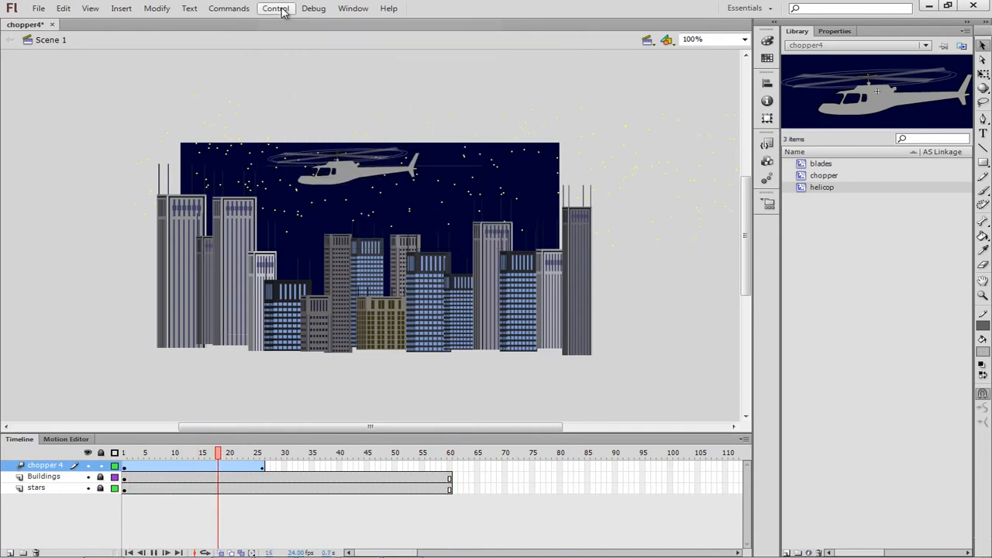
{"action": "left_click", "coordinate": [283, 9]}
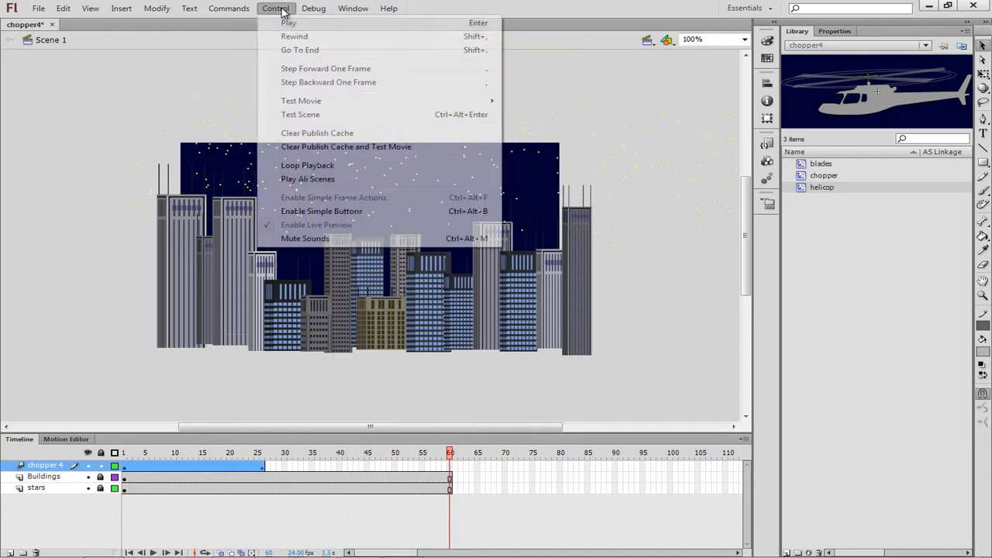
{"action": "left_click", "coordinate": [290, 36]}
{"action": "left_click", "coordinate": [279, 9]}
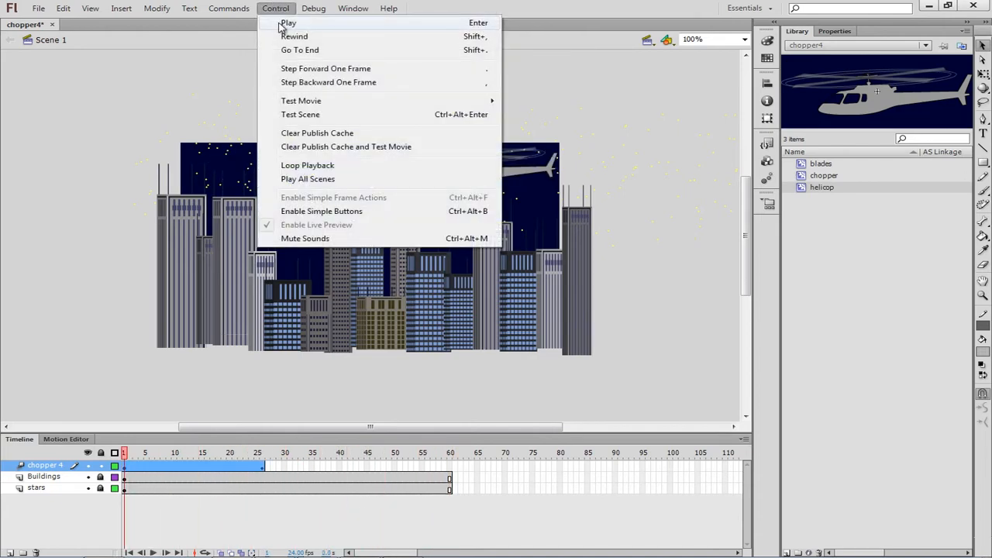
{"action": "left_click", "coordinate": [284, 24]}
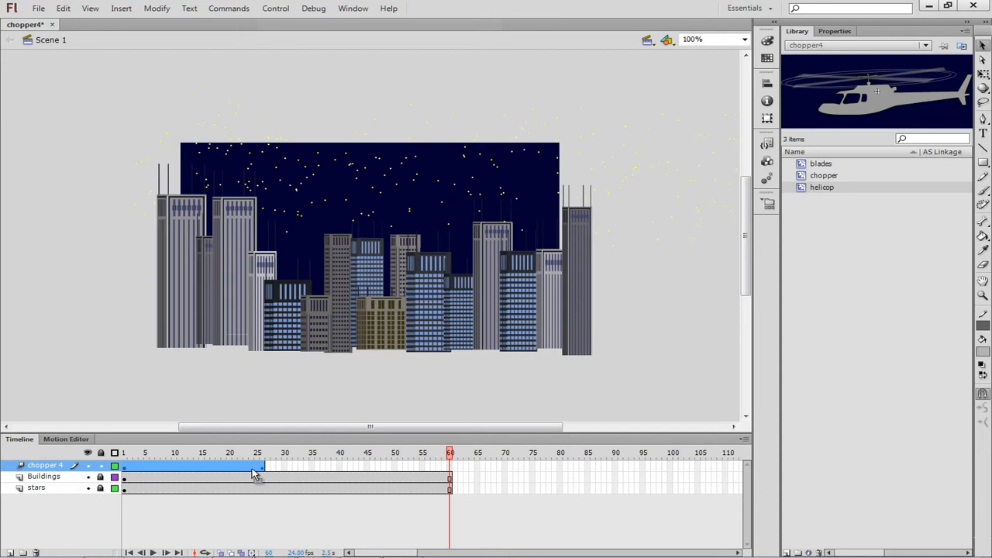
{"action": "left_click", "coordinate": [126, 468]}
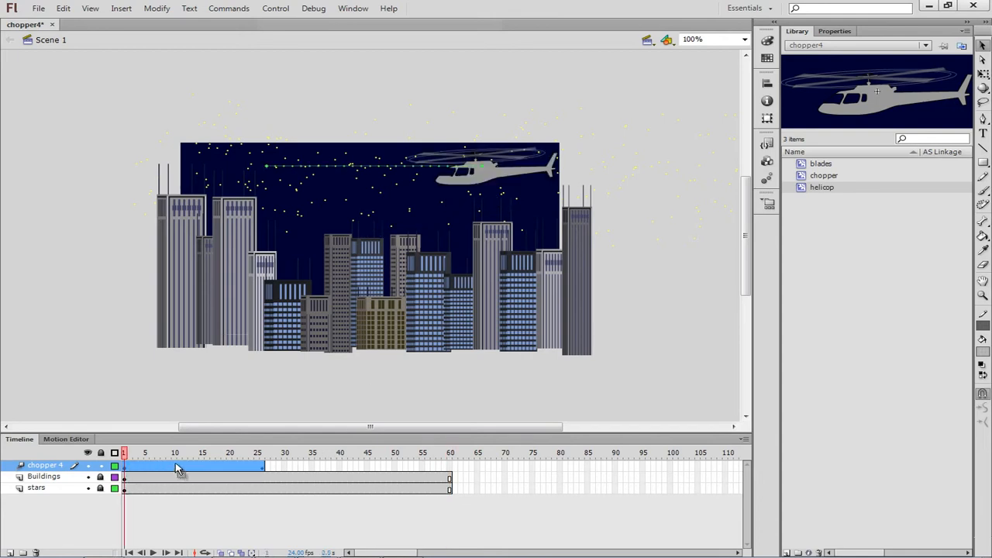